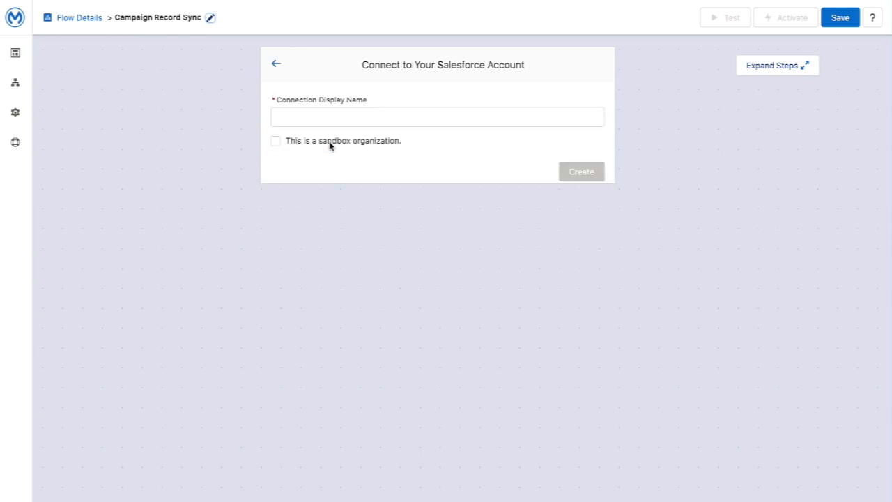
Step: Name the new Salesforce connection 'NTO Salesforce' and create it
click(325, 119)
text(NTO )
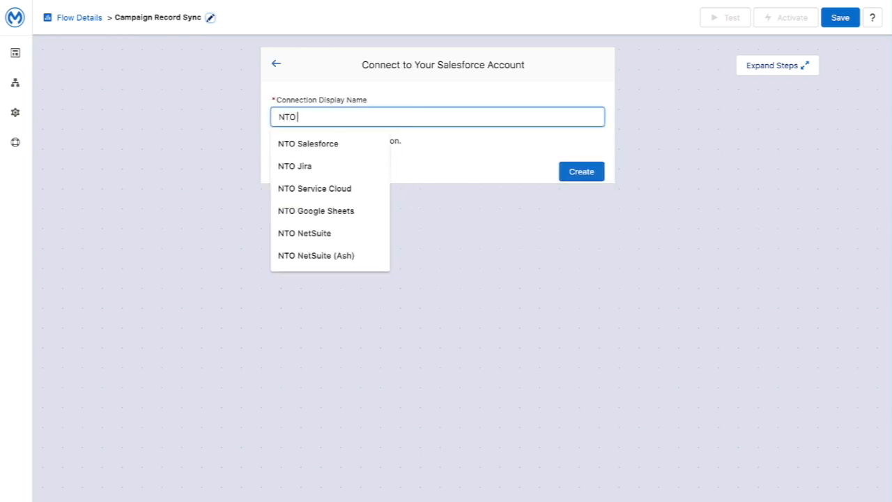
text(Salesforce)
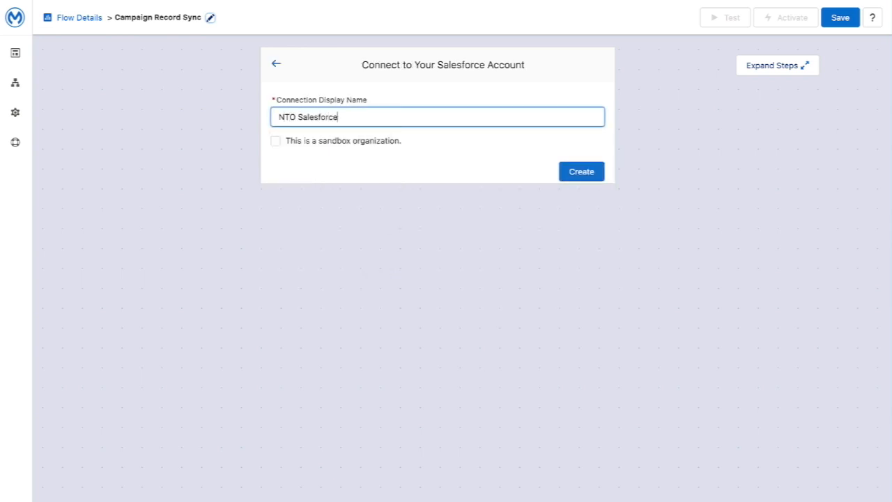
click(579, 176)
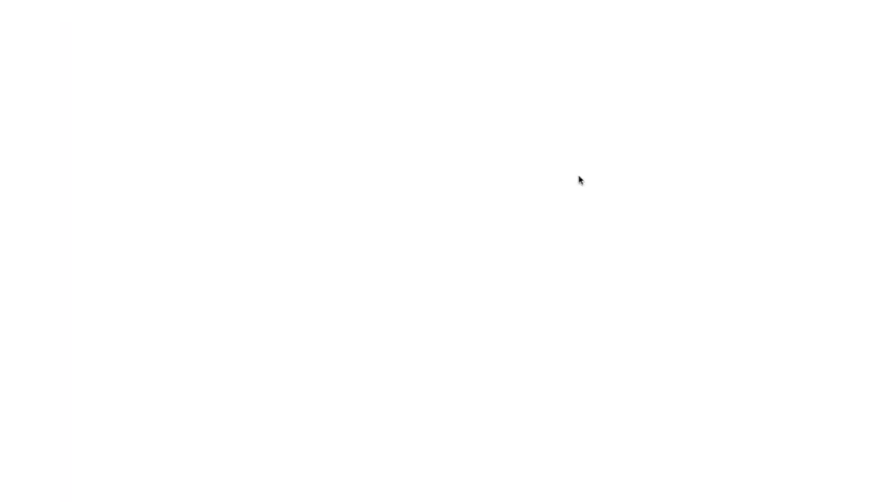
Step: Log in to Salesforce with the account username and password, then allow MuleSoft access
click(140, 237)
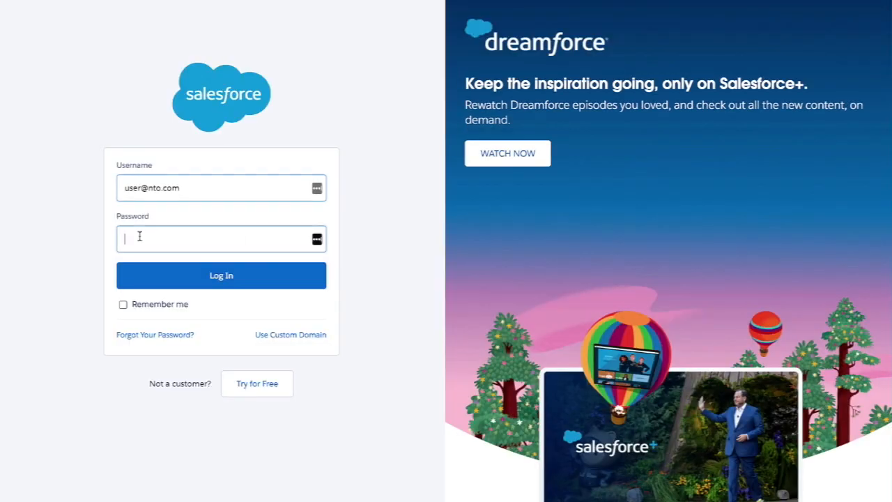
text(************)
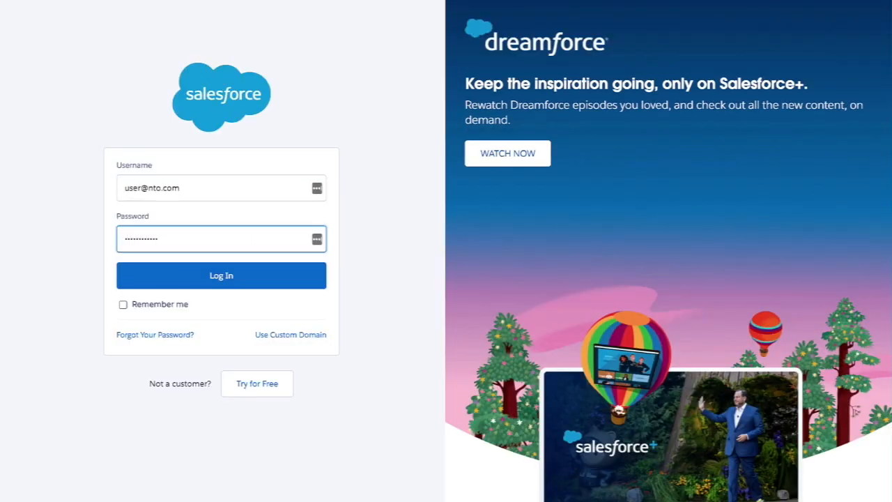
key(Return)
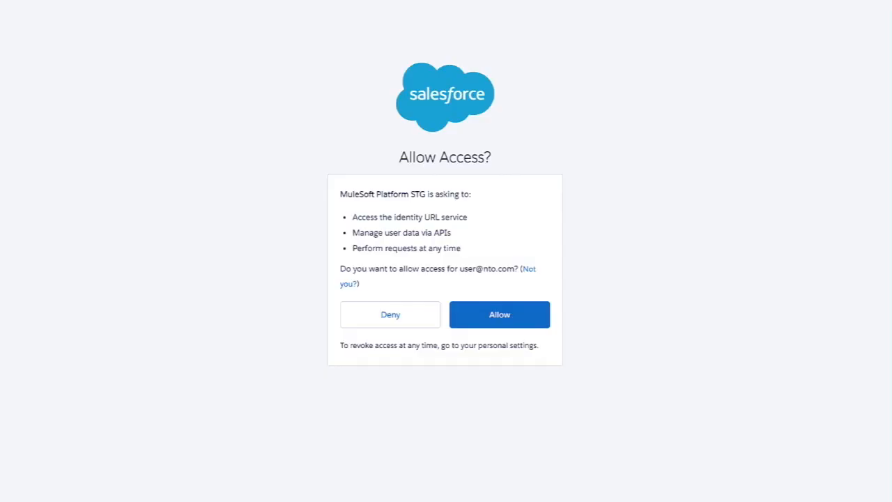
click(481, 315)
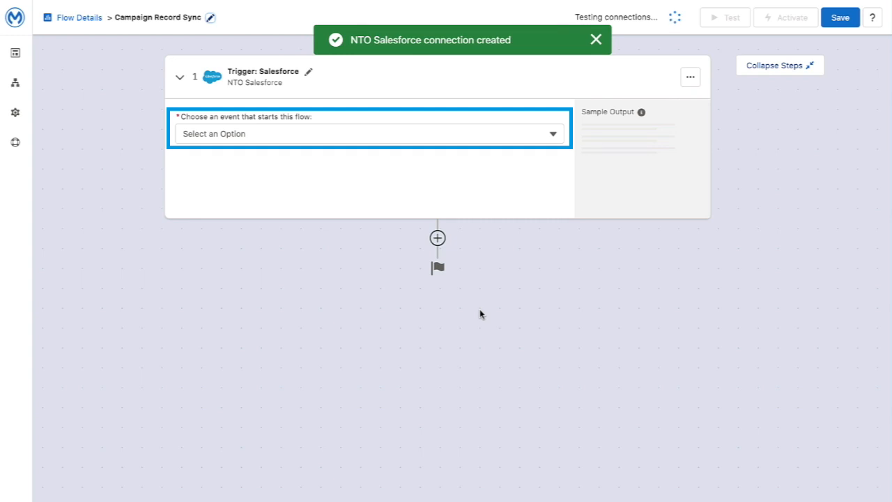
Step: Set the Salesforce trigger event to New record on the Campaign Member object
click(553, 135)
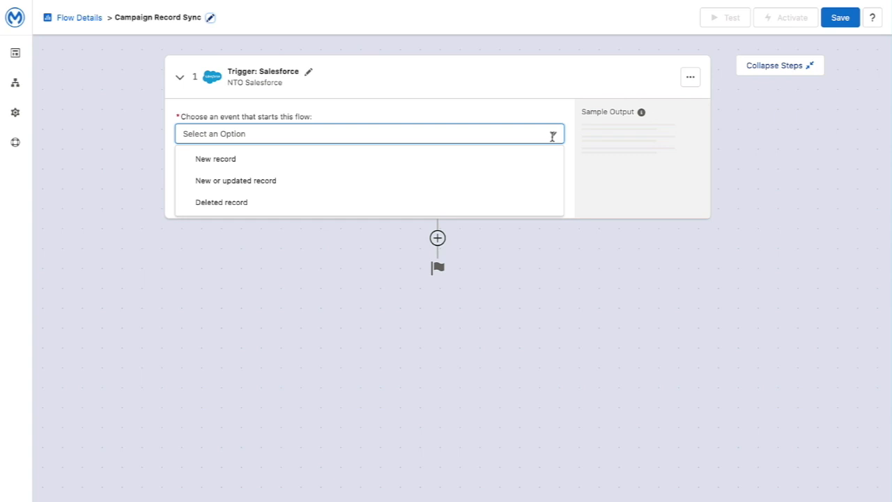
click(283, 166)
click(275, 174)
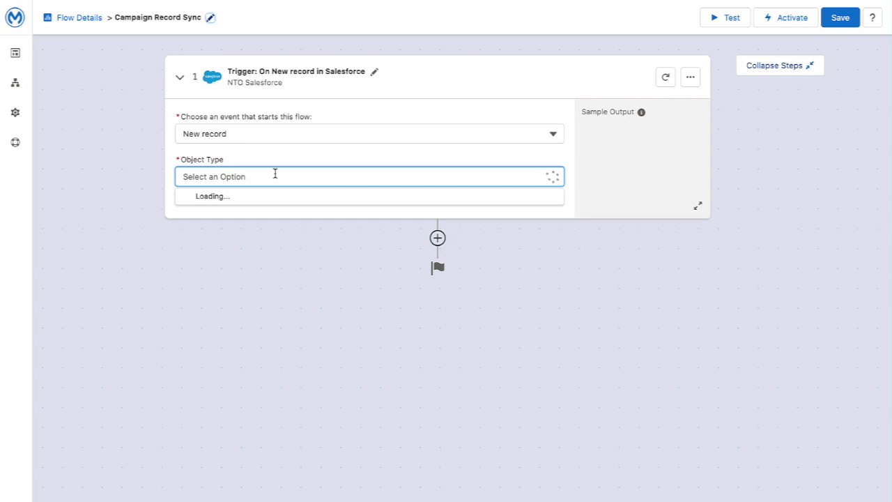
text(camp)
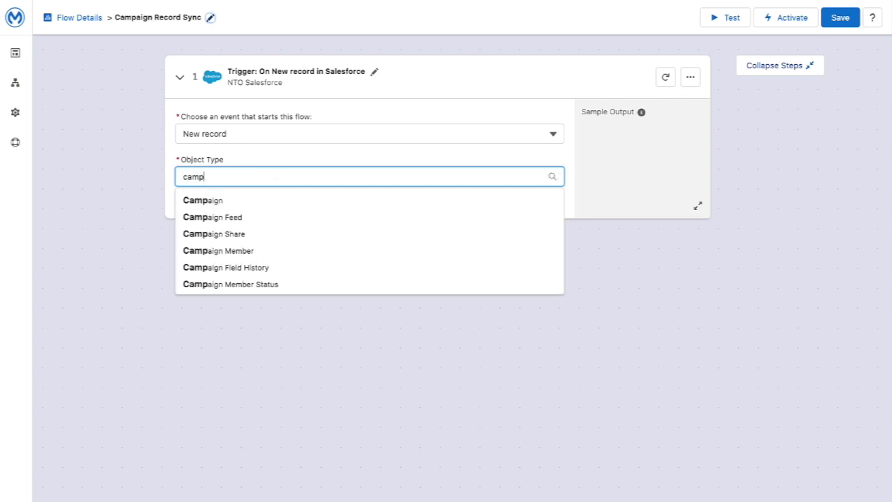
click(237, 251)
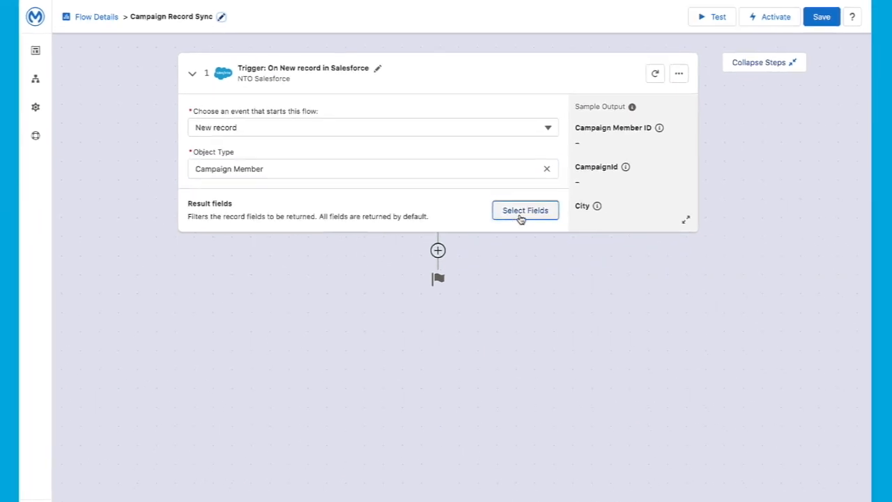
Step: Return only Company (Account), Email, First Name, Last Name and Phone, then expand the sample output
click(524, 220)
click(219, 193)
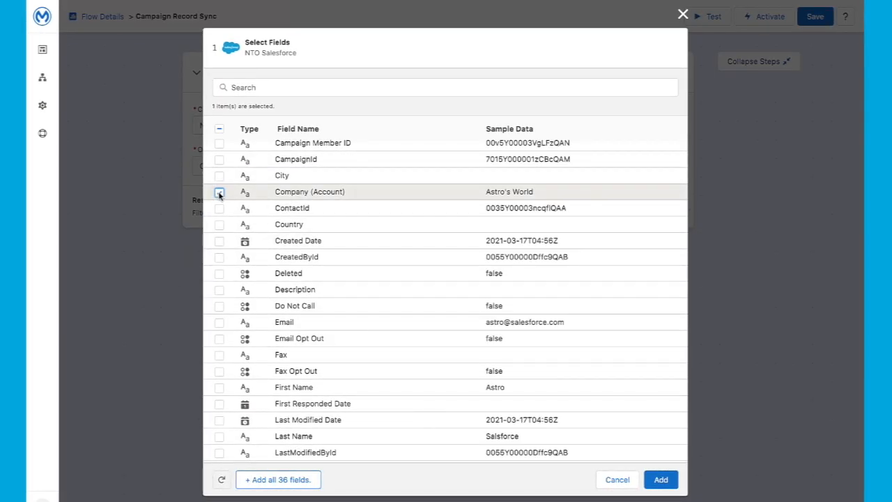
click(219, 324)
click(219, 388)
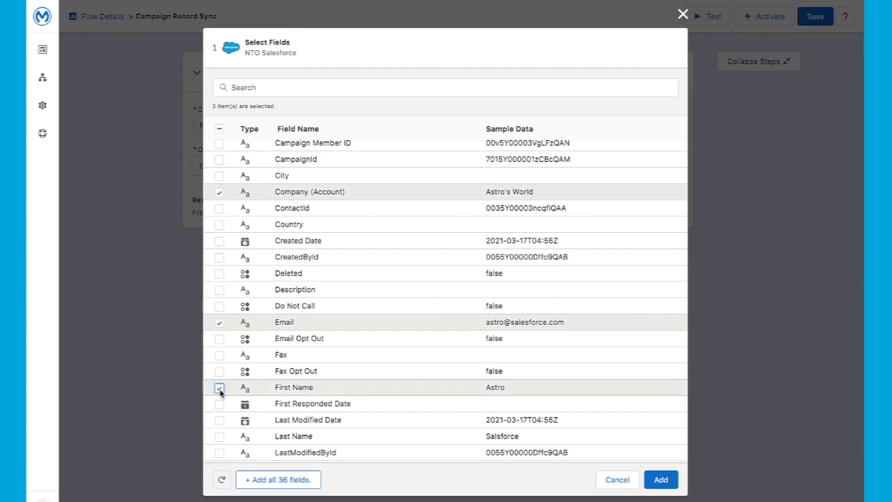
scroll(219, 391, down, 1)
click(220, 406)
scroll(220, 406, down, 5)
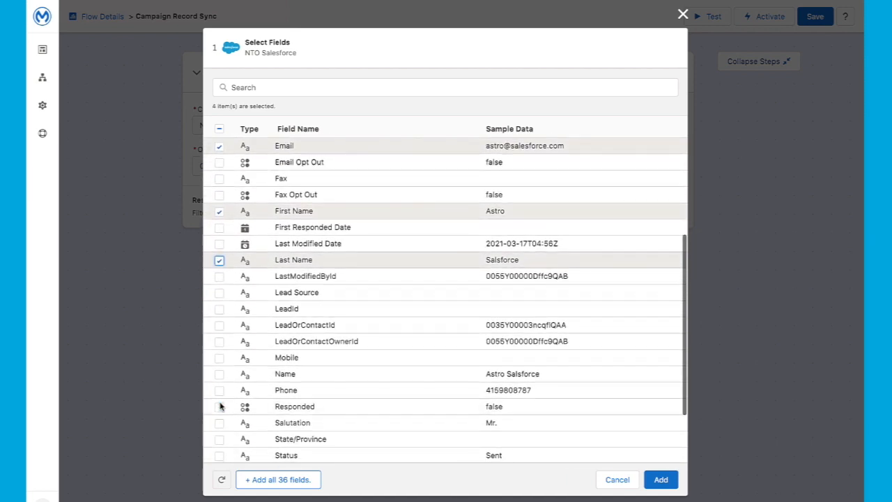
click(219, 390)
click(661, 479)
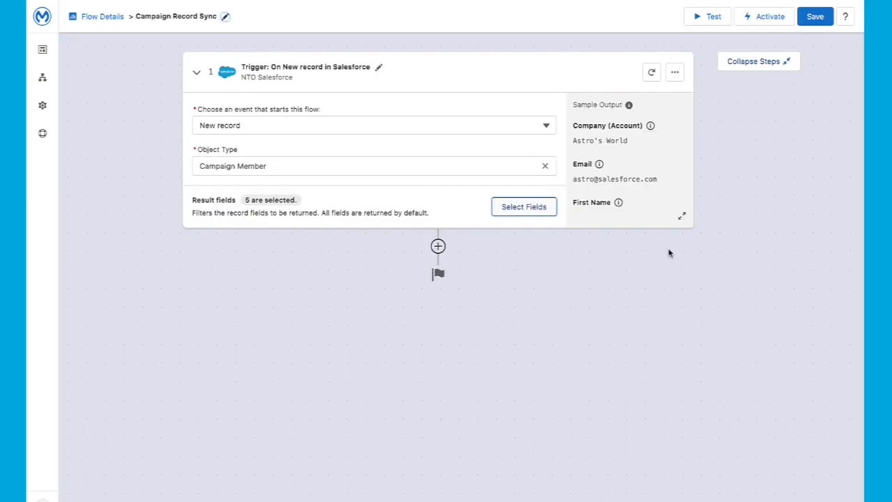
click(683, 219)
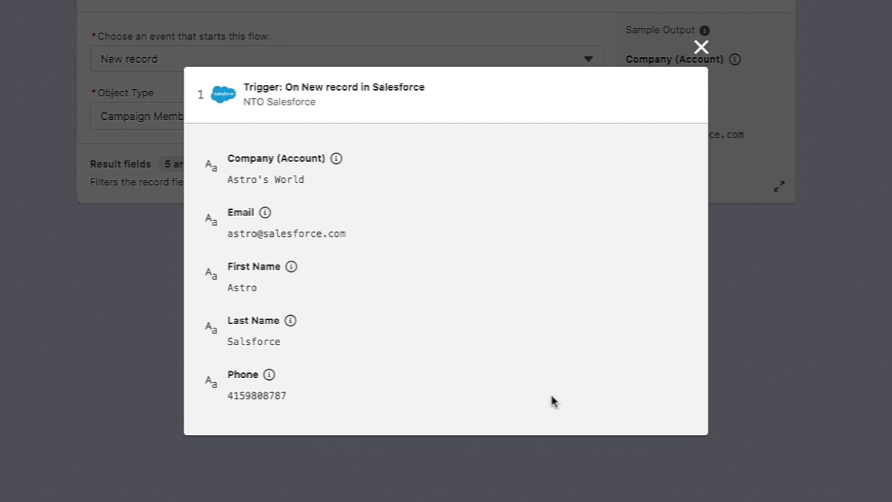
Step: Close the expanded sample output and add a new step below the trigger
click(701, 46)
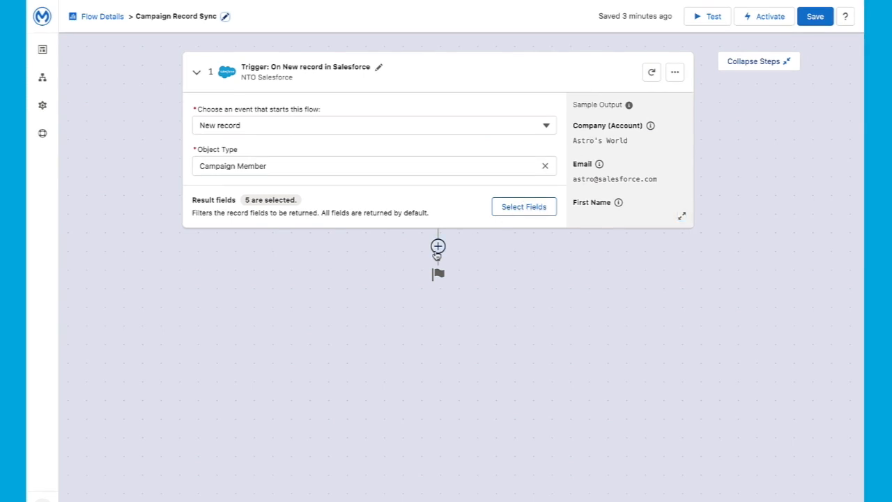
click(438, 246)
scroll(495, 392, down, 3)
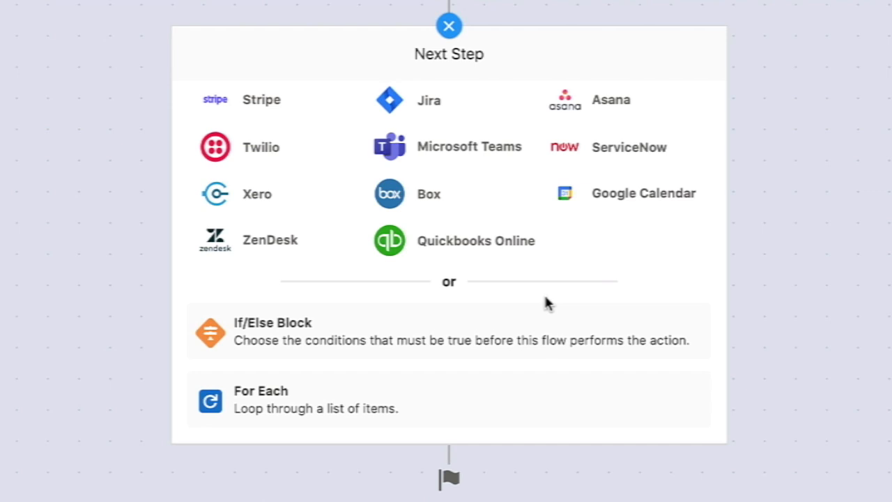
Step: Add an If/Else block checking Company (Account) does not equal 'Northern Trail Outfitters'
click(497, 328)
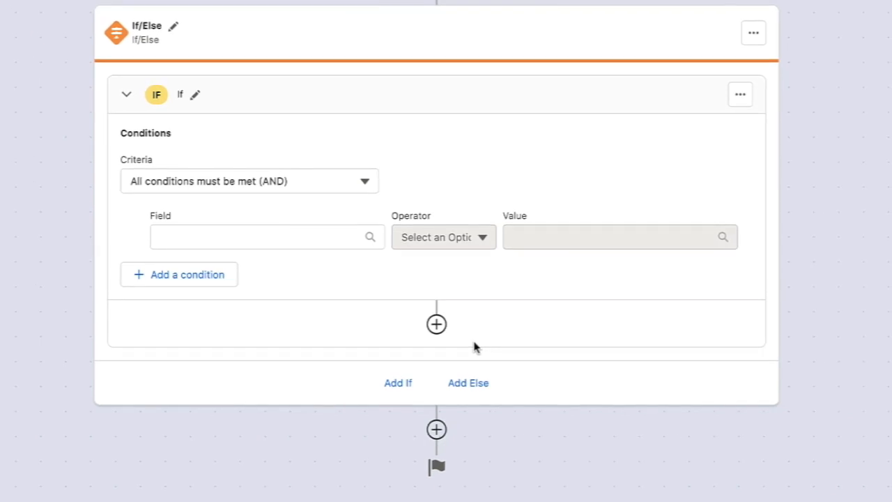
click(259, 244)
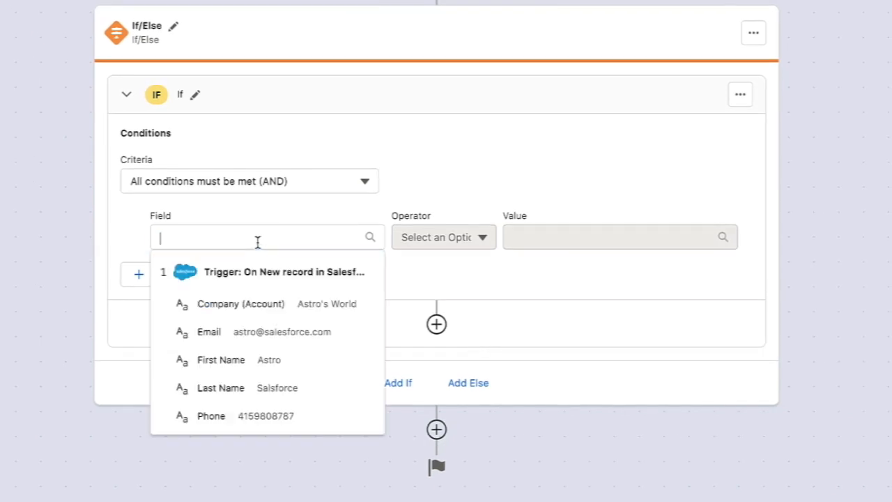
click(261, 312)
click(425, 237)
click(424, 298)
click(522, 237)
text(Northern Trail Outfitters)
key(Return)
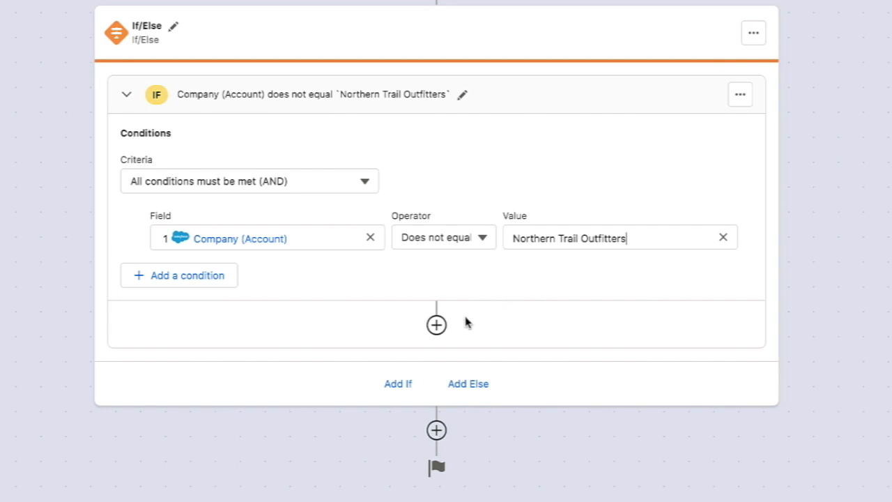
click(436, 324)
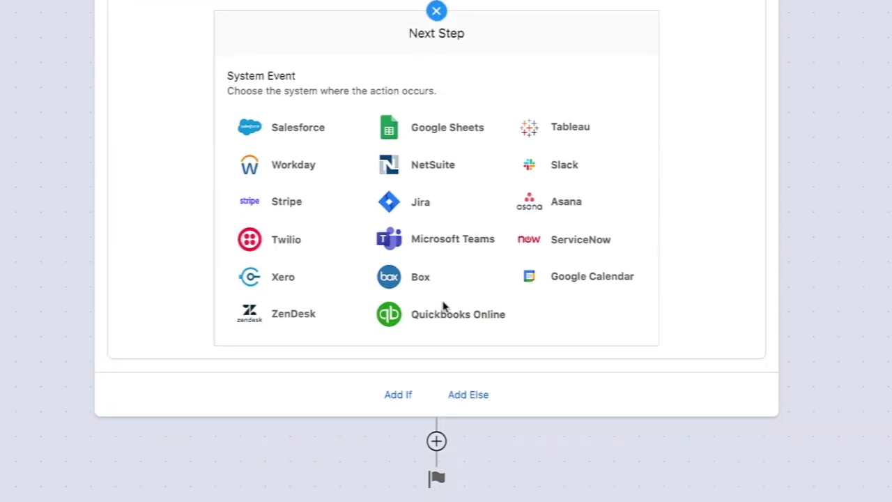
Step: Connect a Google account to Google Sheets under the name 'NTO Google Sheets'
click(457, 125)
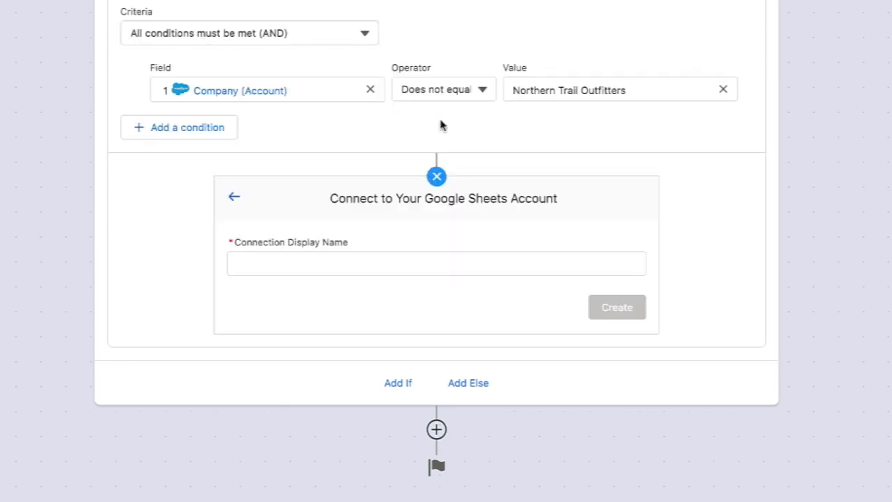
click(319, 263)
text(NTO Google Sheets)
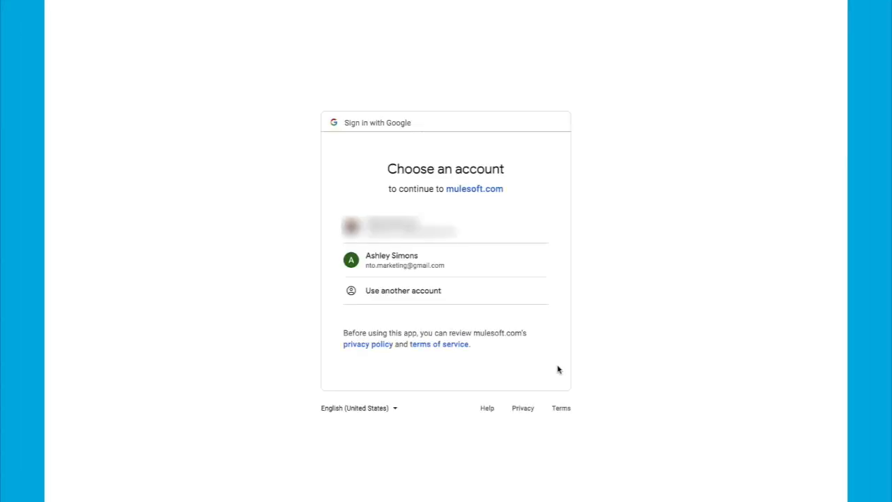
click(395, 267)
click(491, 423)
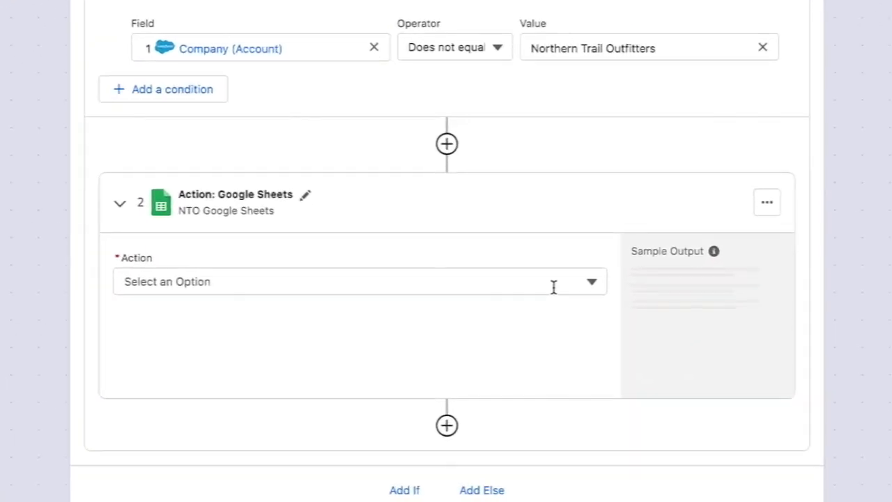
Step: Set the action to Create row in Pizza Making Competition Event Tracker's AttendeeInfo worksheet
click(553, 287)
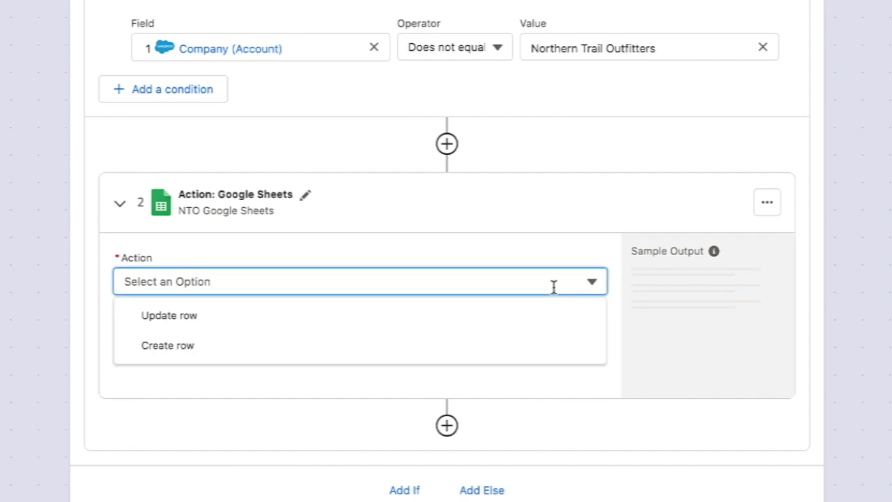
click(548, 349)
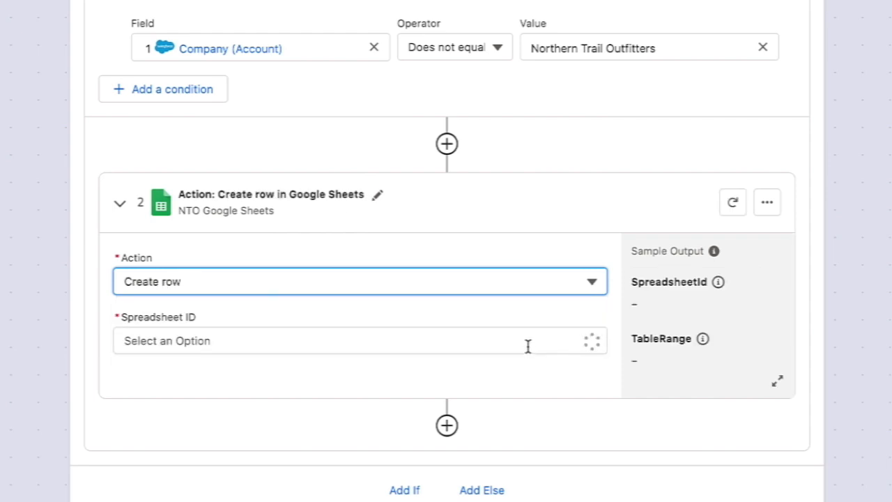
click(528, 346)
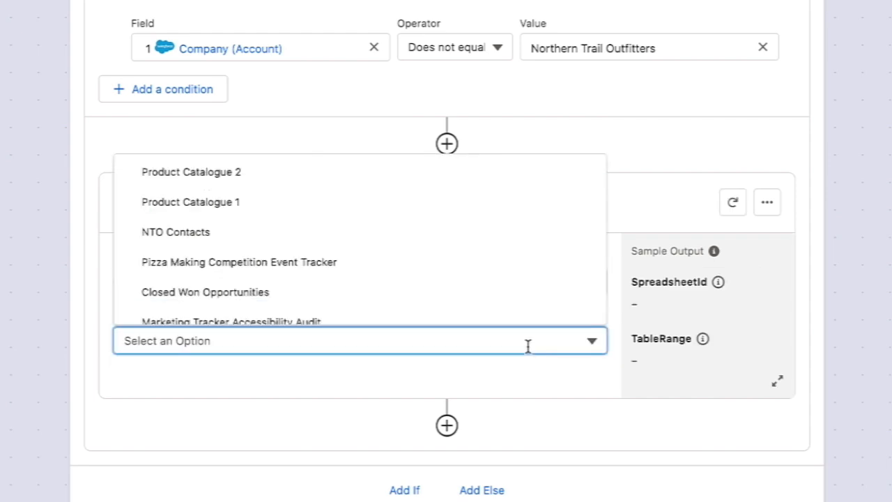
click(492, 266)
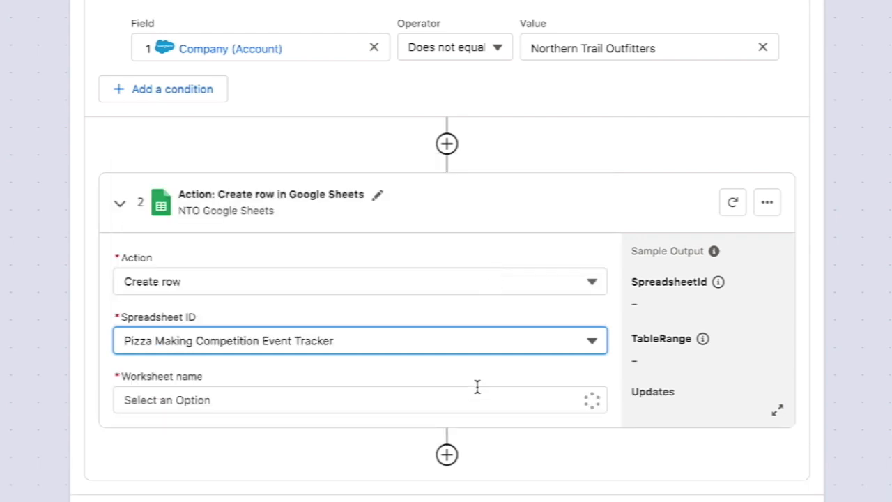
click(474, 395)
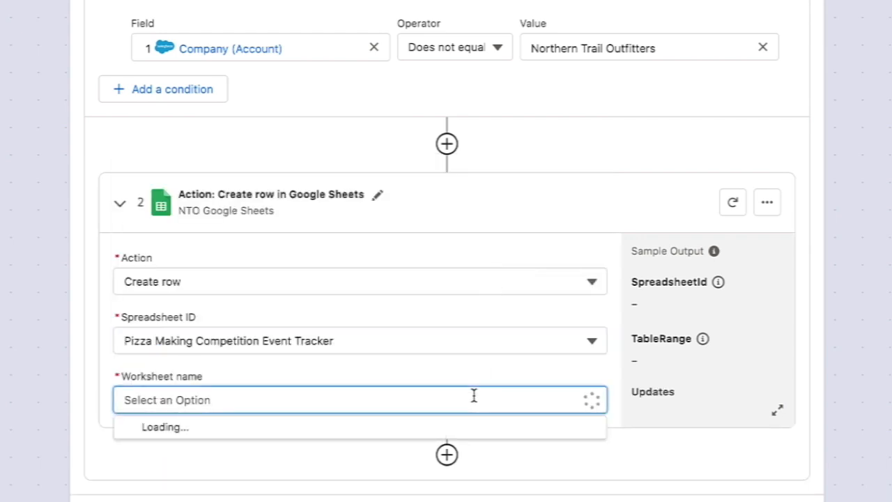
click(441, 426)
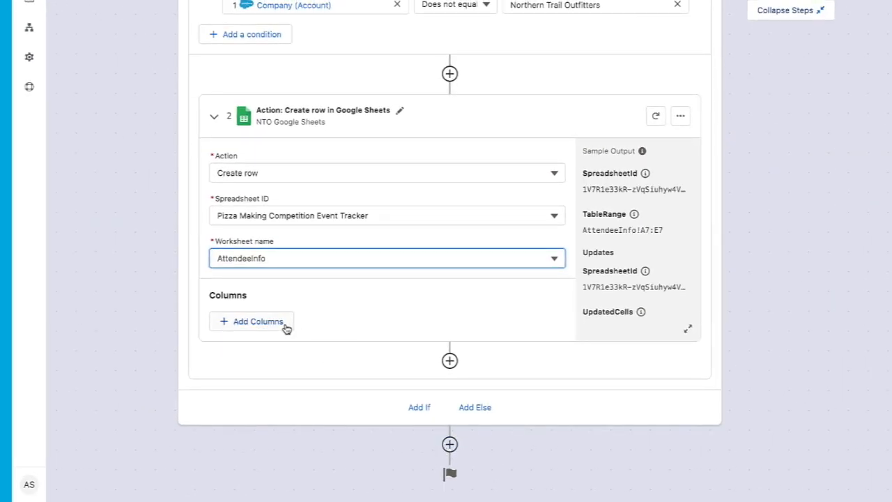
Step: Add all five sheet columns to the Create row step
click(285, 325)
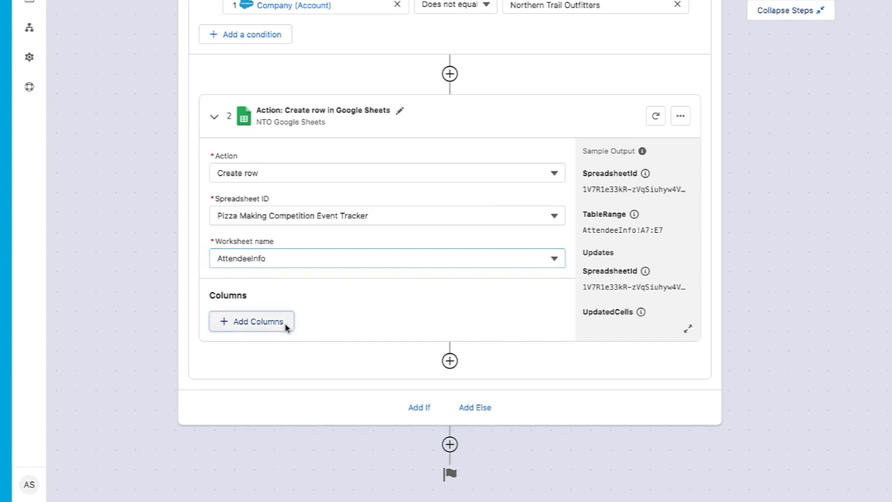
click(255, 413)
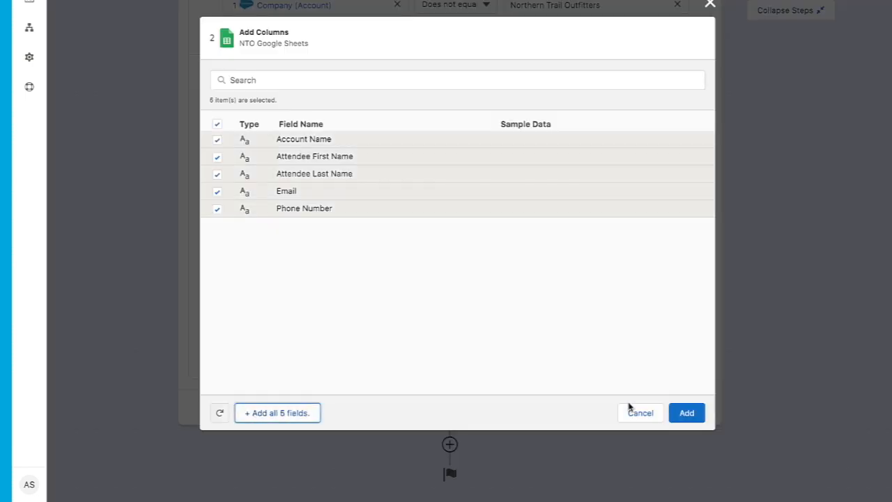
click(687, 415)
Step: Map Account Name, Attendee First Name and Attendee Last Name to Company (Account), First Name, Last Name
click(298, 123)
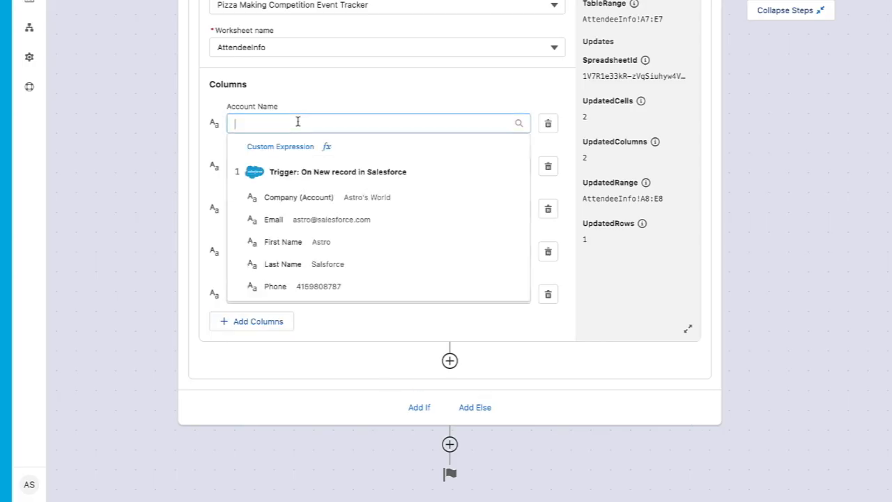
click(300, 200)
click(288, 168)
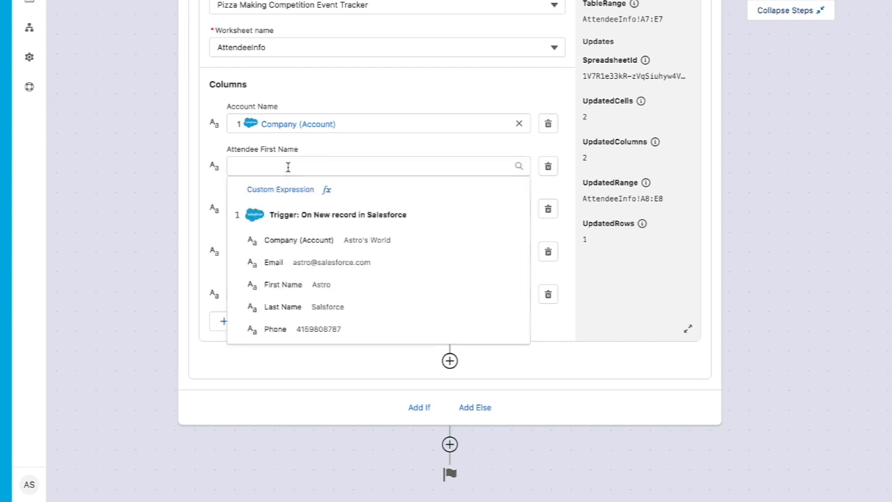
click(283, 285)
click(285, 209)
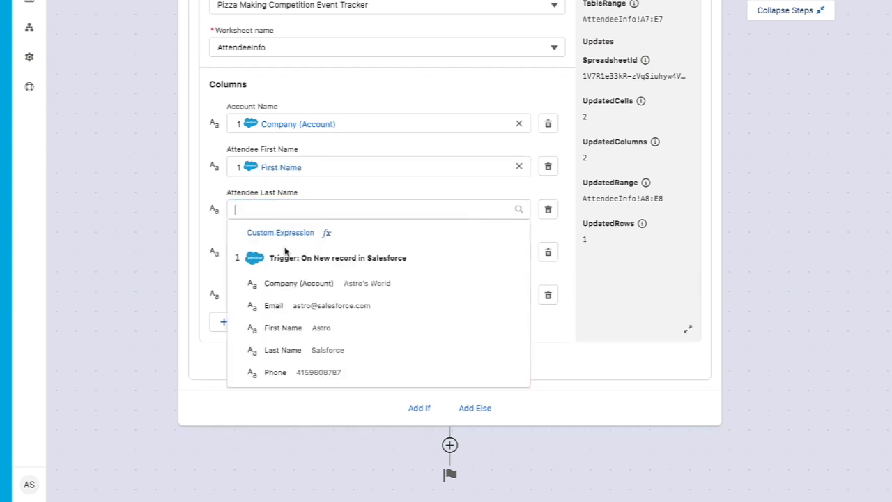
click(282, 350)
Step: Map Email and Phone Number to the Salesforce Email and Phone fields, then start a test run
click(285, 252)
click(285, 349)
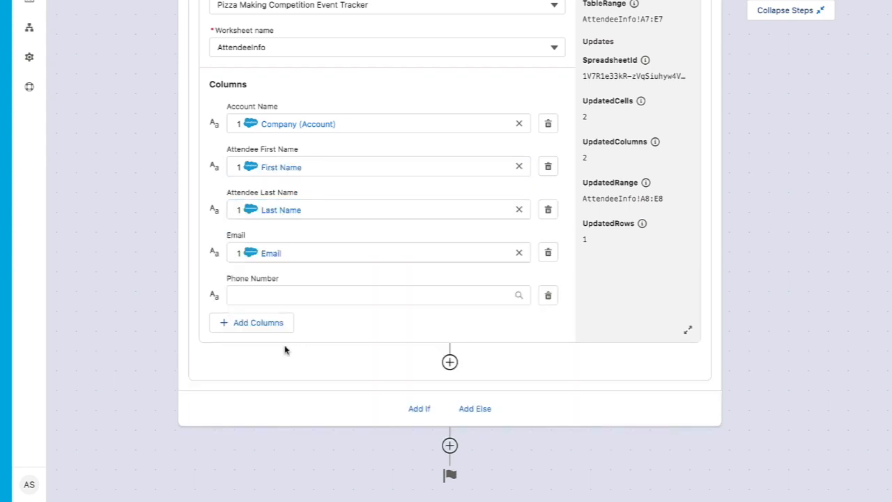
click(283, 296)
click(289, 456)
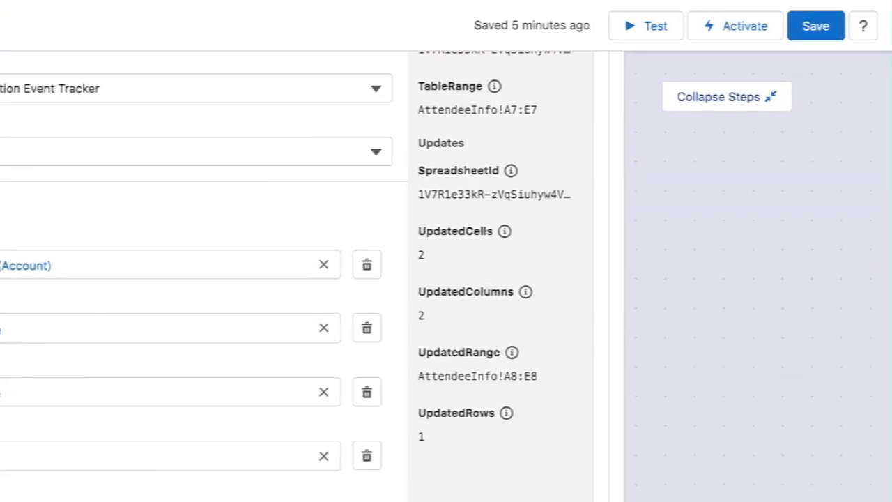
click(652, 26)
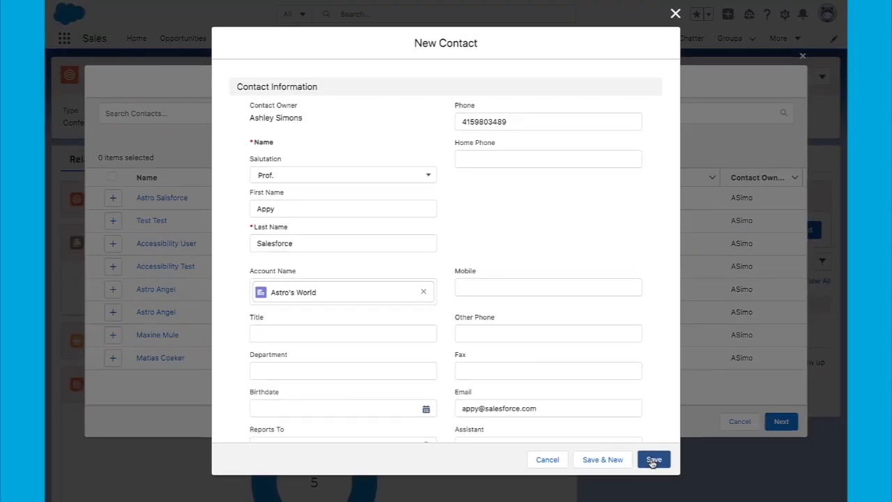
Step: Save the new Astro's World contact and add it to the NTO Pizza Making Competition campaign
click(653, 460)
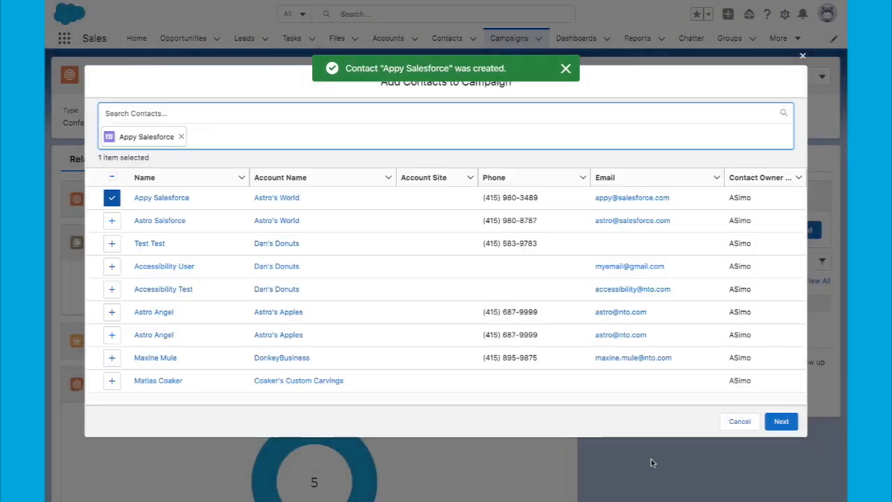
click(781, 421)
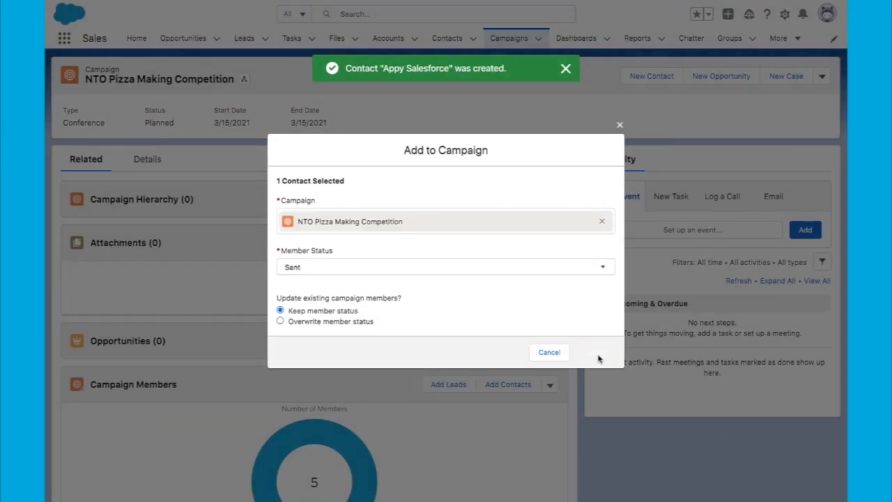
click(594, 353)
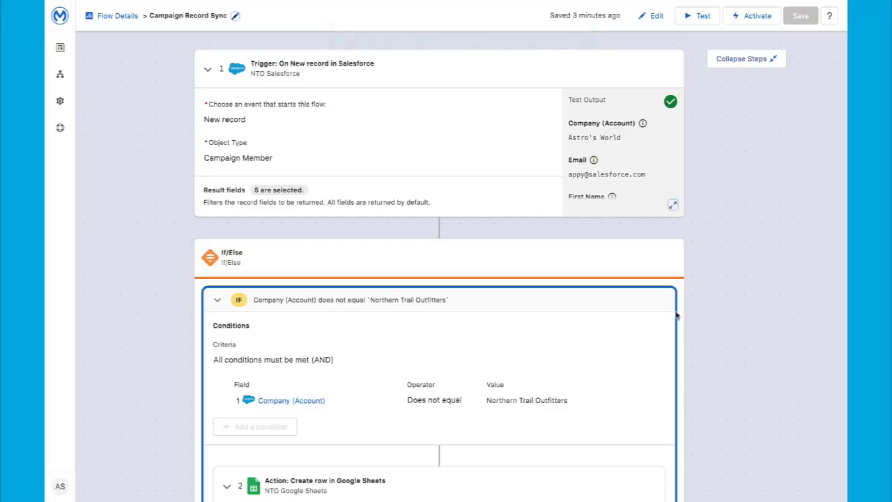
Step: Check the Google Sheets step, then activate the Campaign Record Sync flow from the toolbar
scroll(697, 453, down, 6)
scroll(697, 453, down, 1)
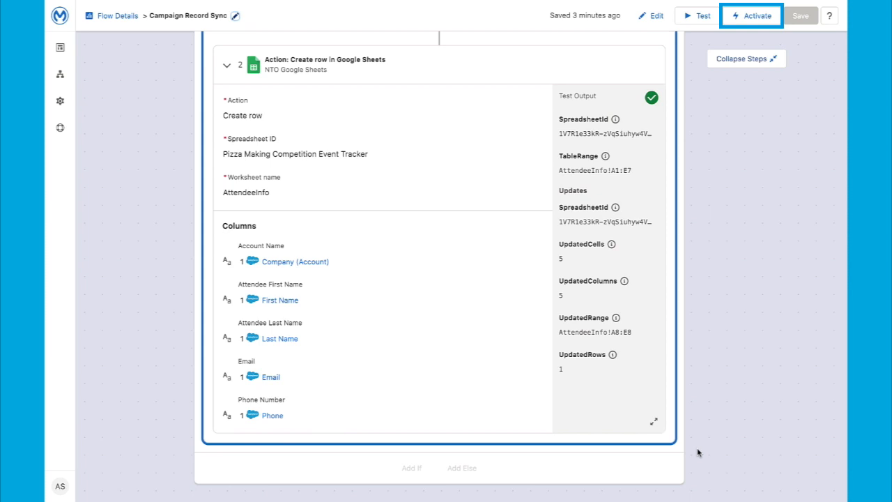
click(762, 23)
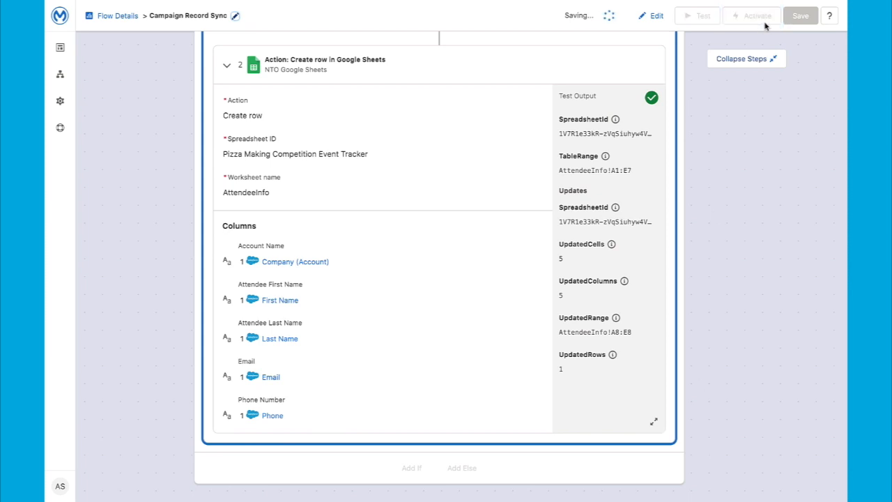